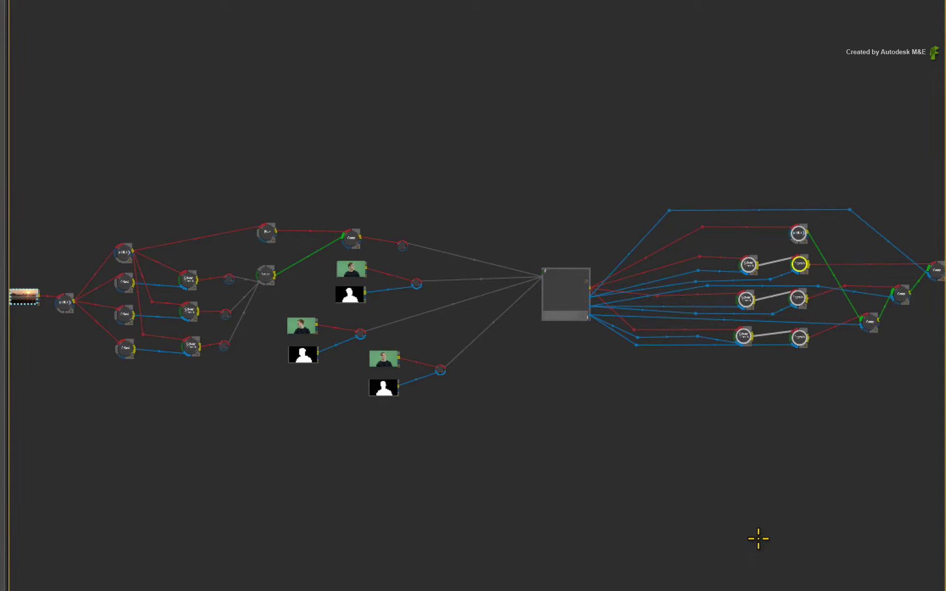
# Examine the final Comp nodes and the Colour Correct and Regrain branches in the enlarged batch schematic
pyautogui.press('`')
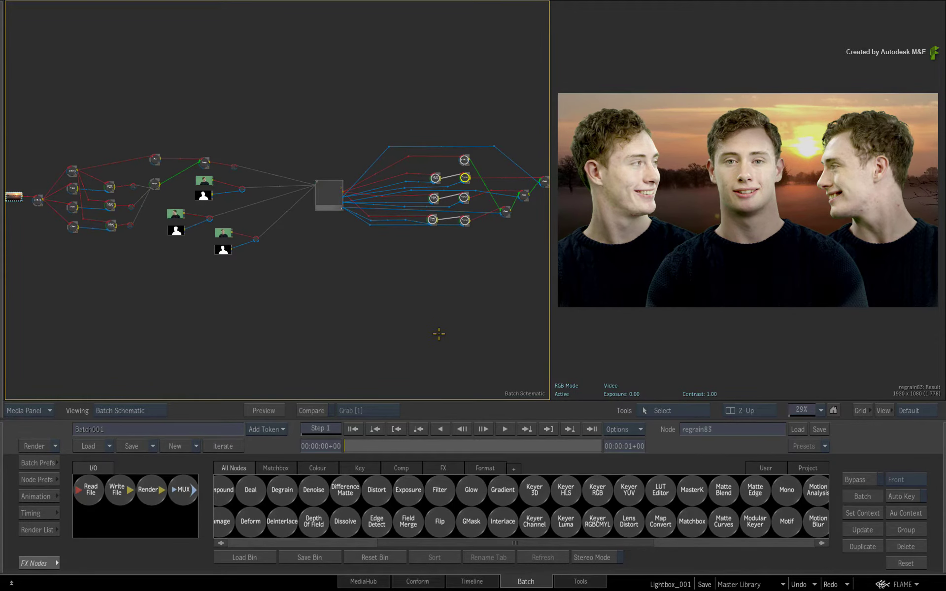
pyautogui.moveTo(380, 311); pyautogui.dragTo(310, 301)
pyautogui.scroll(3, 345, 298)
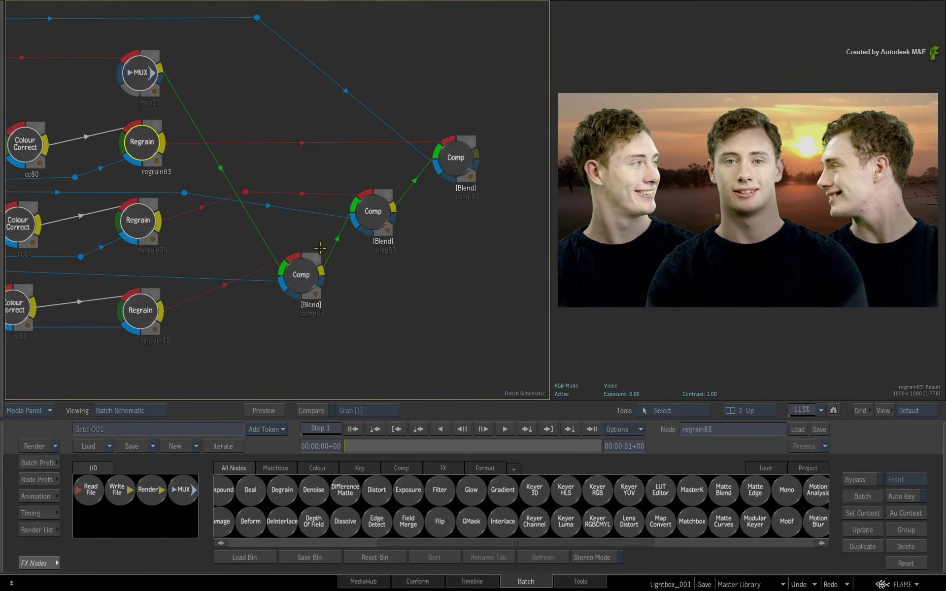
pyautogui.press('`')
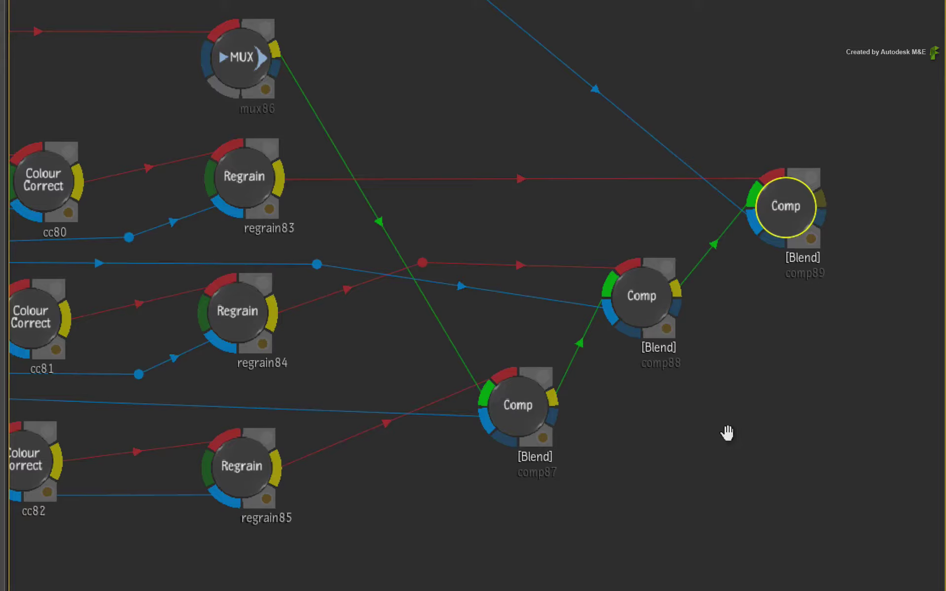
pyautogui.moveTo(726, 436); pyautogui.dragTo(755, 439)
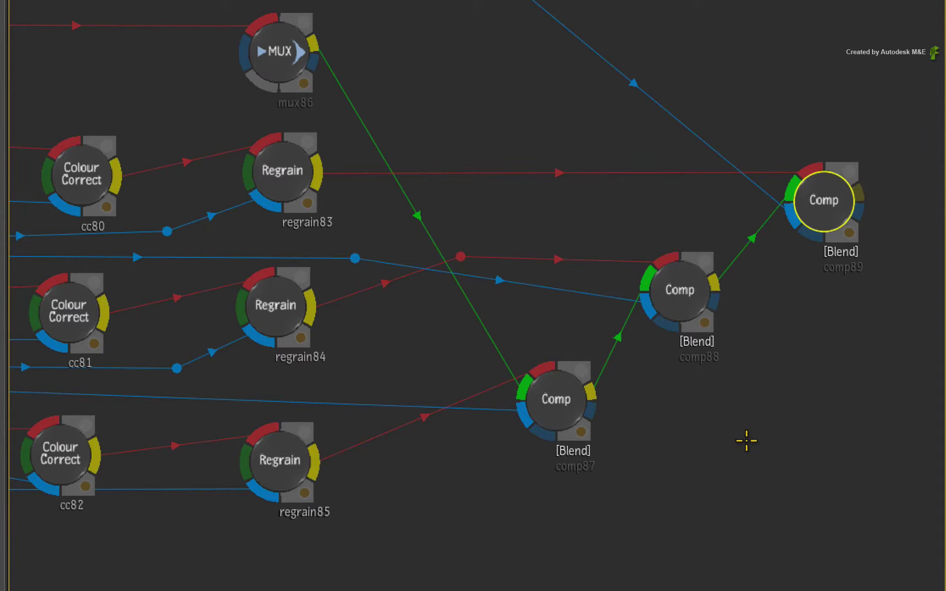
pyautogui.press('space')
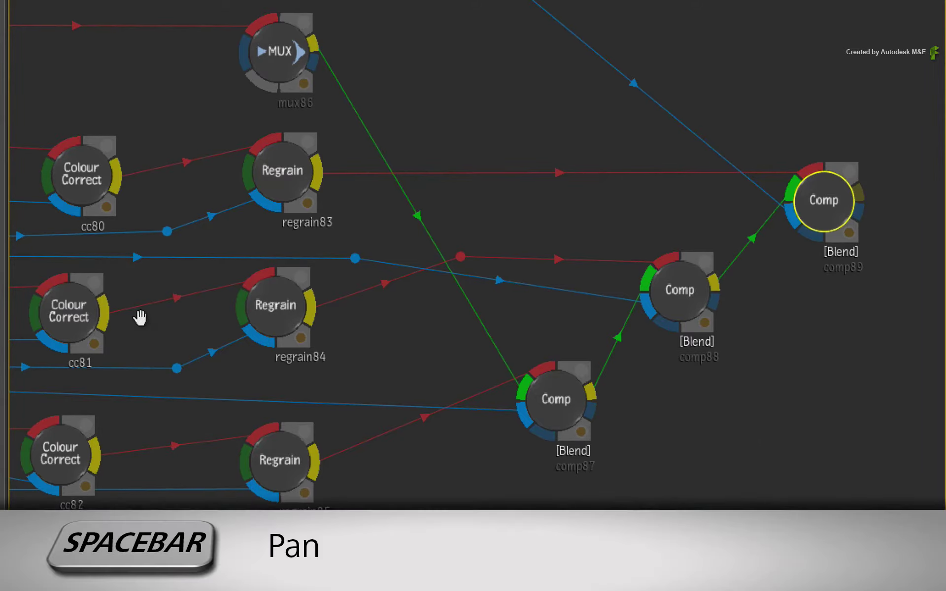
pyautogui.moveTo(139, 317); pyautogui.dragTo(680, 336)
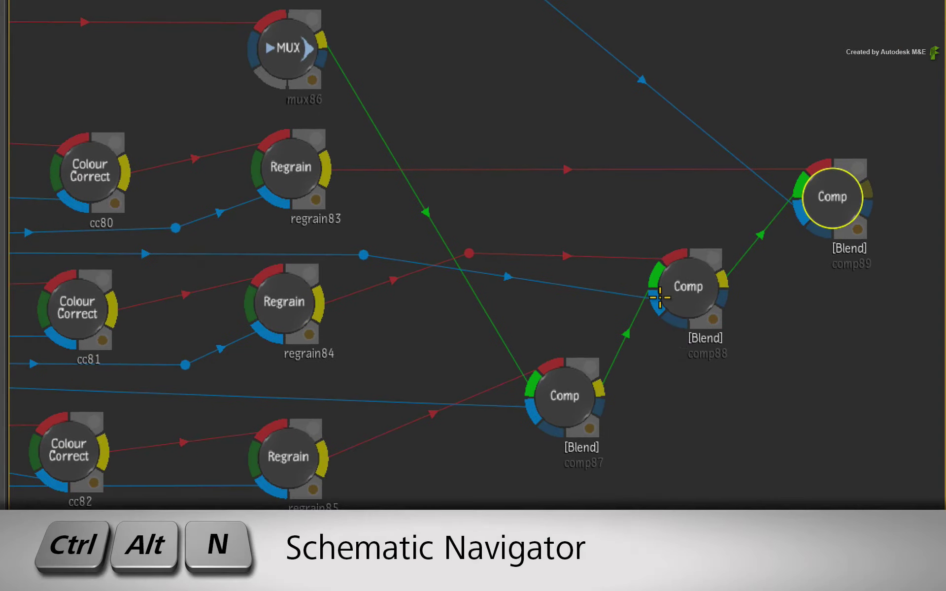
# Show the Schematic Navigator and use it to move around the batch schematic
pyautogui.hotkey('ctrl', 'alt', 'n')
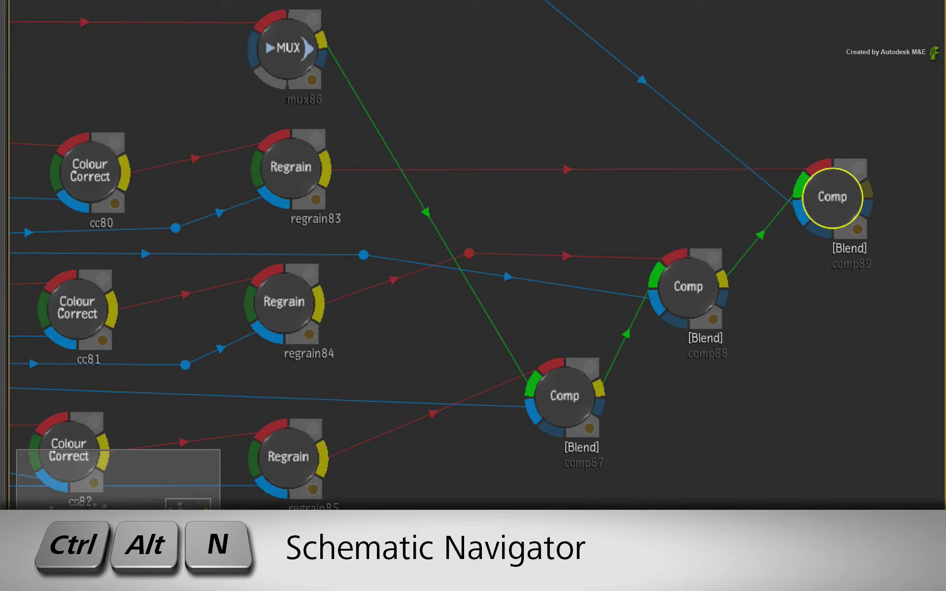
pyautogui.moveTo(187, 512)
pyautogui.mouseDown()
pyautogui.moveTo(113, 511)
pyautogui.moveTo(201, 521)
pyautogui.moveTo(188, 509)
pyautogui.mouseUp()
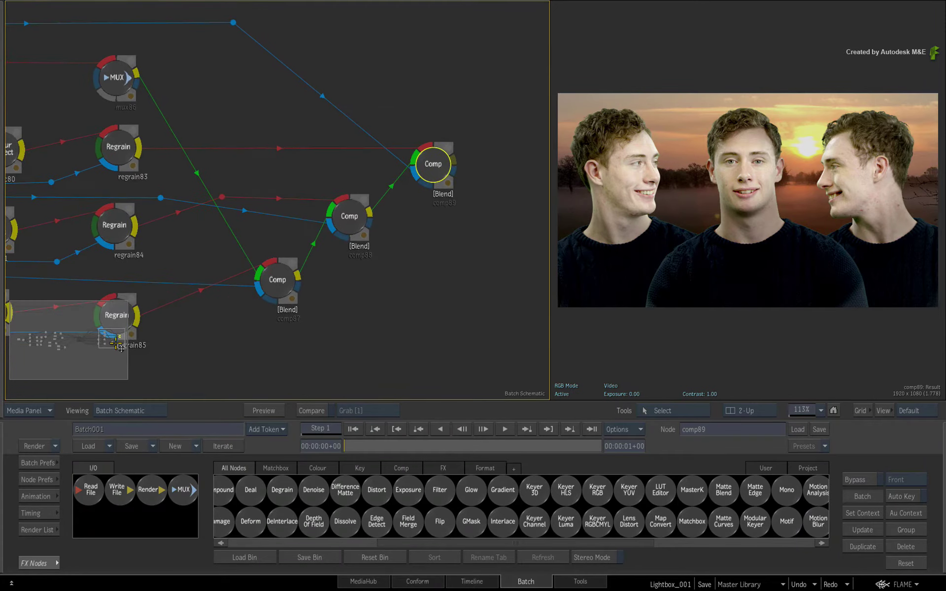
pyautogui.press('o')
pyautogui.moveTo(455, 315); pyautogui.dragTo(432, 316)
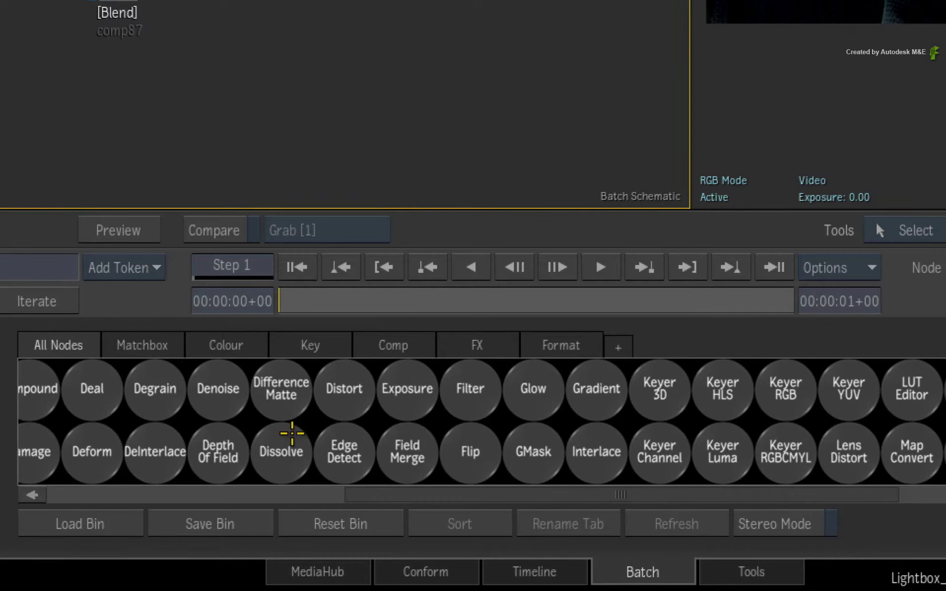
# Locate and select all GMask nodes in the schematic from the GMask node in the node bin
pyautogui.moveTo(288, 423); pyautogui.dragTo(84, 429)
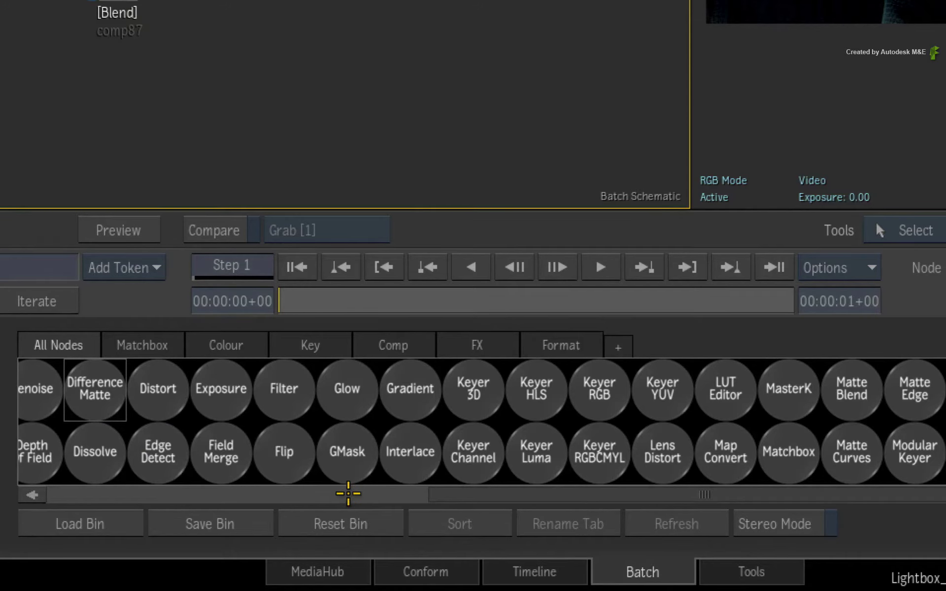
pyautogui.click(349, 468)
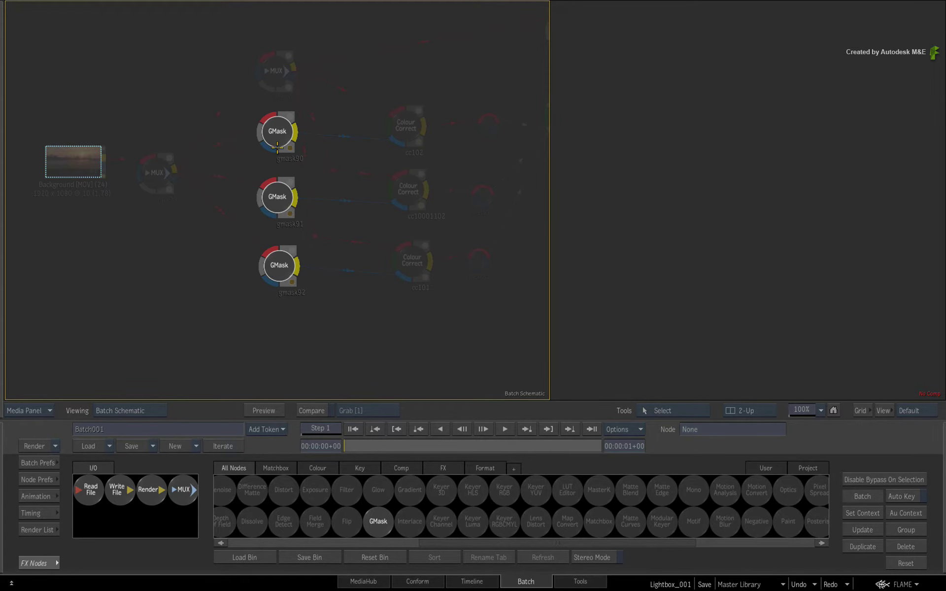
pyautogui.click(278, 139)
pyautogui.click(278, 197)
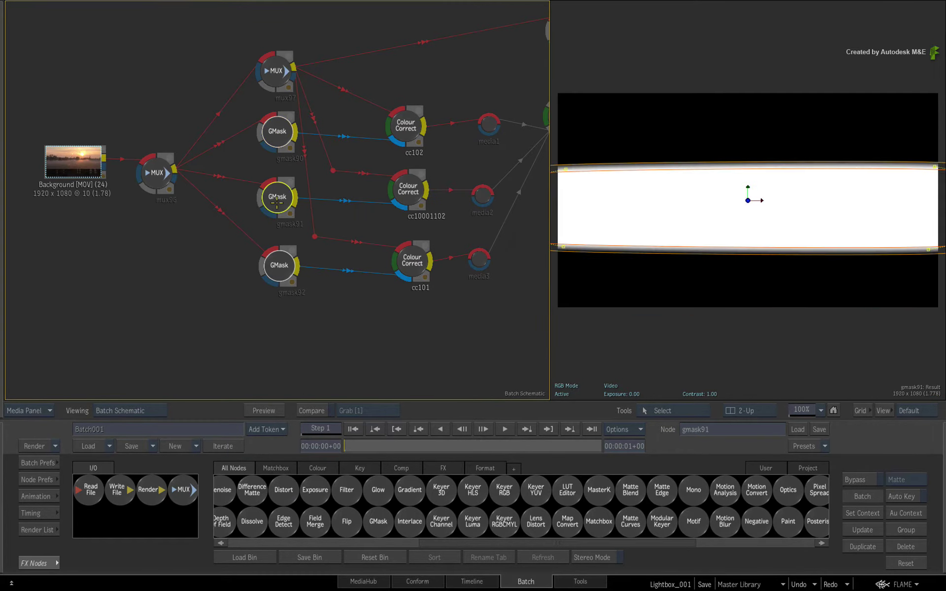
pyautogui.click(278, 271)
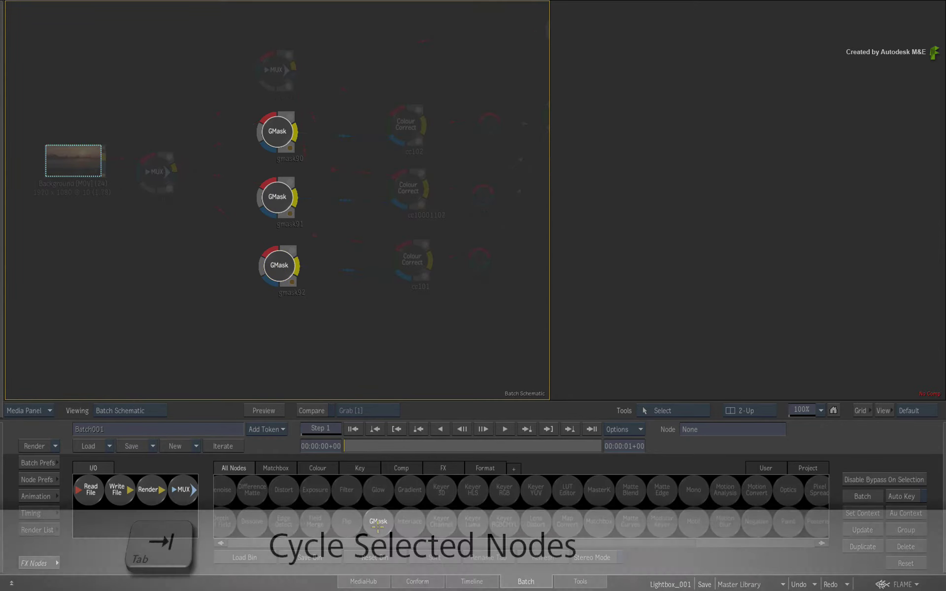
# Cycle through the selected GMask nodes gmask90, gmask91 and gmask92, centring the schematic on each
pyautogui.press('Tab')
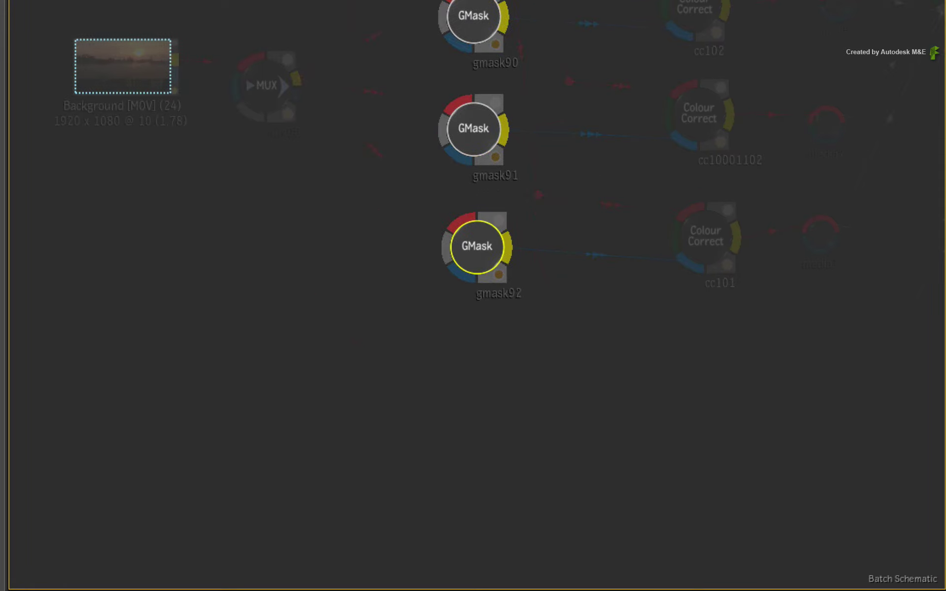
pyautogui.press('Tab')
pyautogui.hotkey('shift', 'Tab')
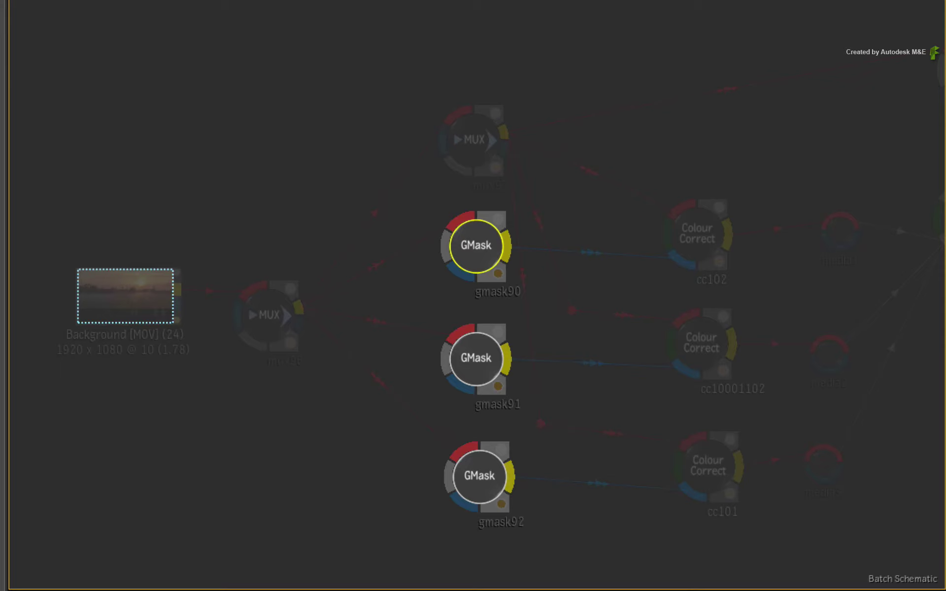
pyautogui.press('Tab')
pyautogui.hotkey('shift', 'Tab')
pyautogui.hotkey('shift', 'Tab')
pyautogui.press('Tab')
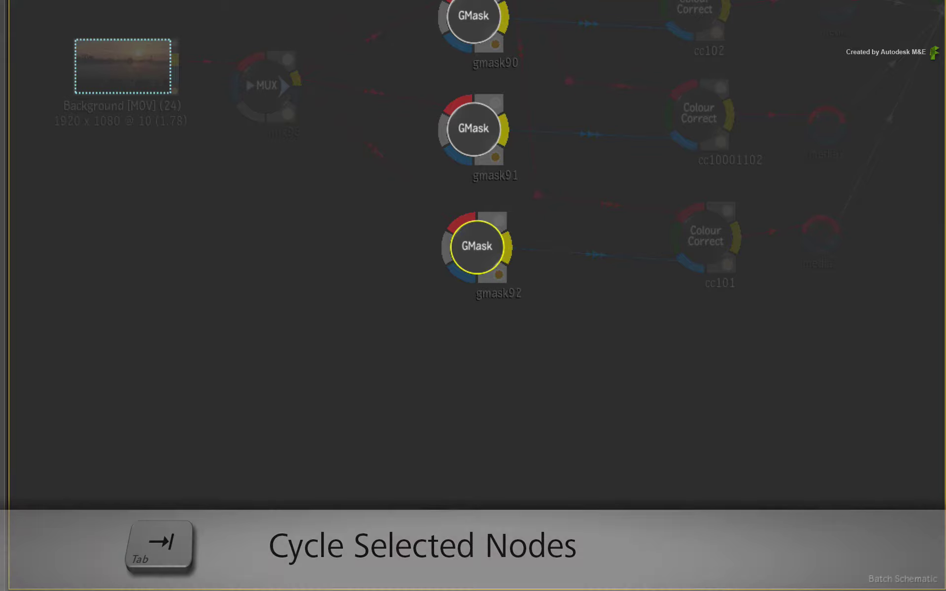
pyautogui.press('Tab')
pyautogui.press('Tab')
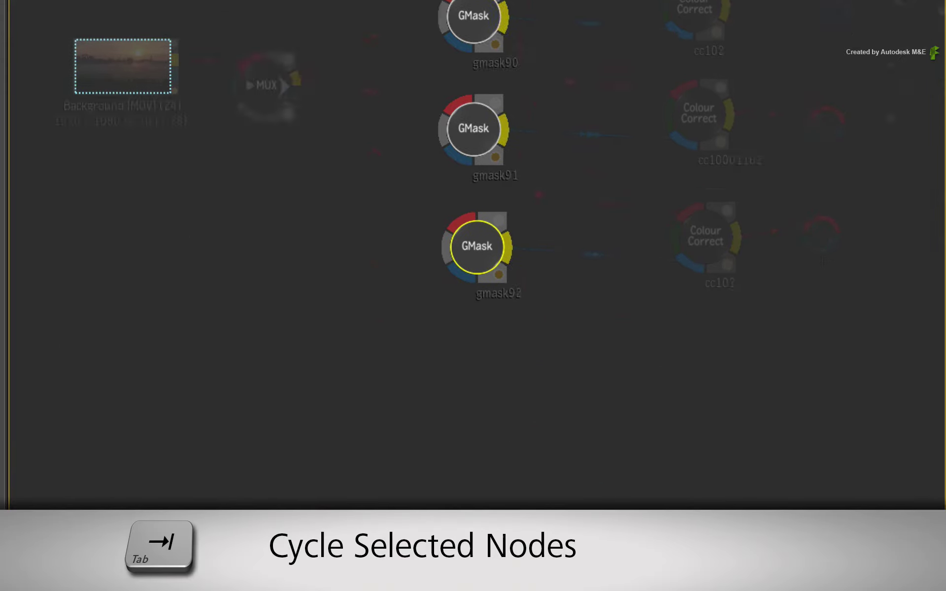
pyautogui.press('Tab')
pyautogui.press('Tab')
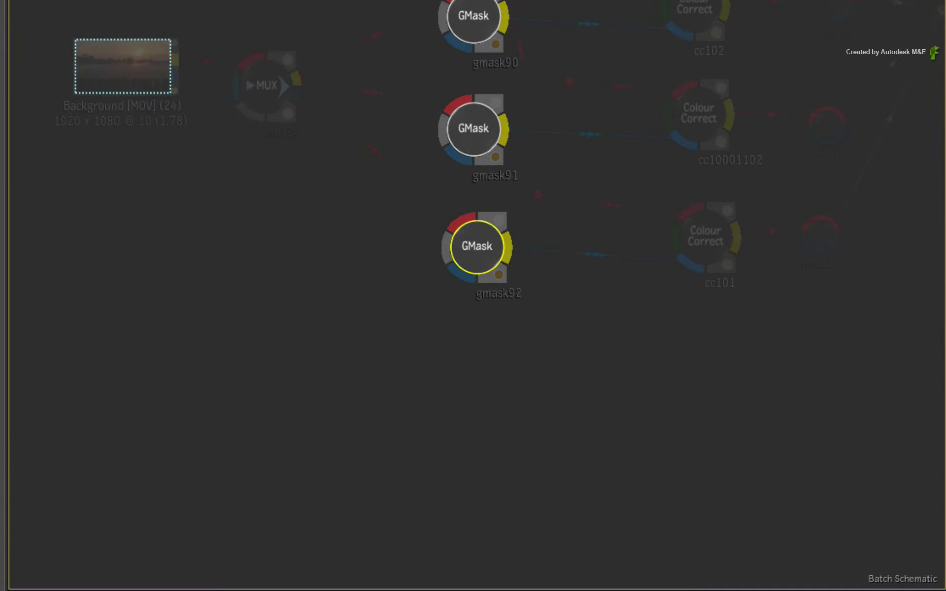
# Cycle through the selected GMask nodes in reverse order
pyautogui.hotkey('shift', 'Tab')
pyautogui.hotkey('shift', 'Tab')
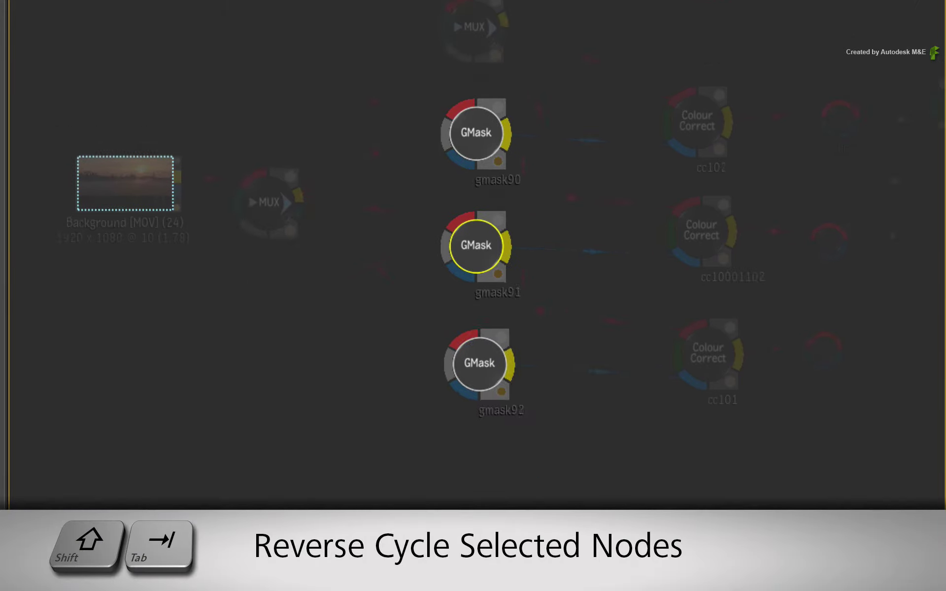
pyautogui.hotkey('shift', 'Tab')
pyautogui.hotkey('shift', 'Tab')
pyautogui.hotkey('shift', 'Tab')
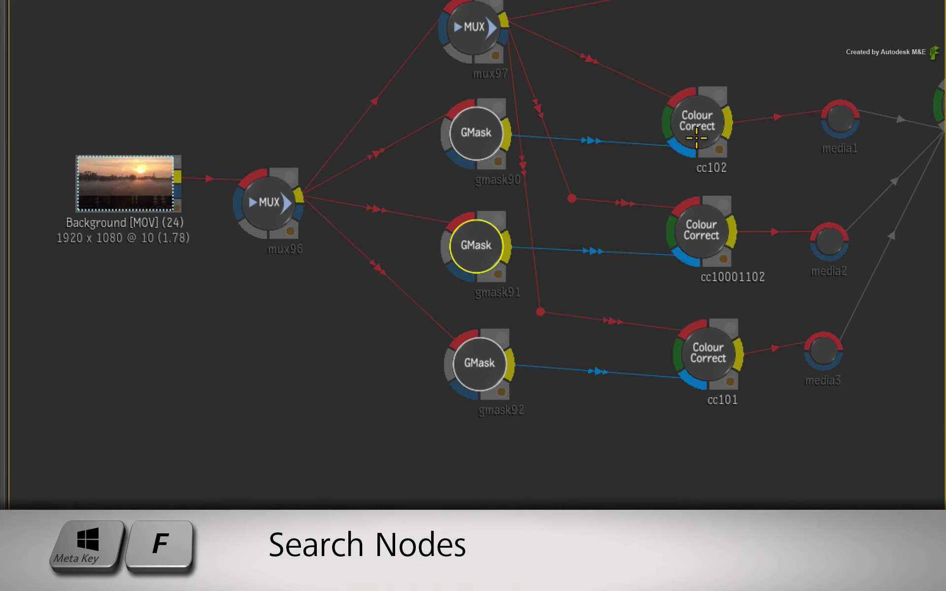
# Search the schematic for the Colour Correct nodes and step through the matches, ending on cc81
pyautogui.press('super+f')
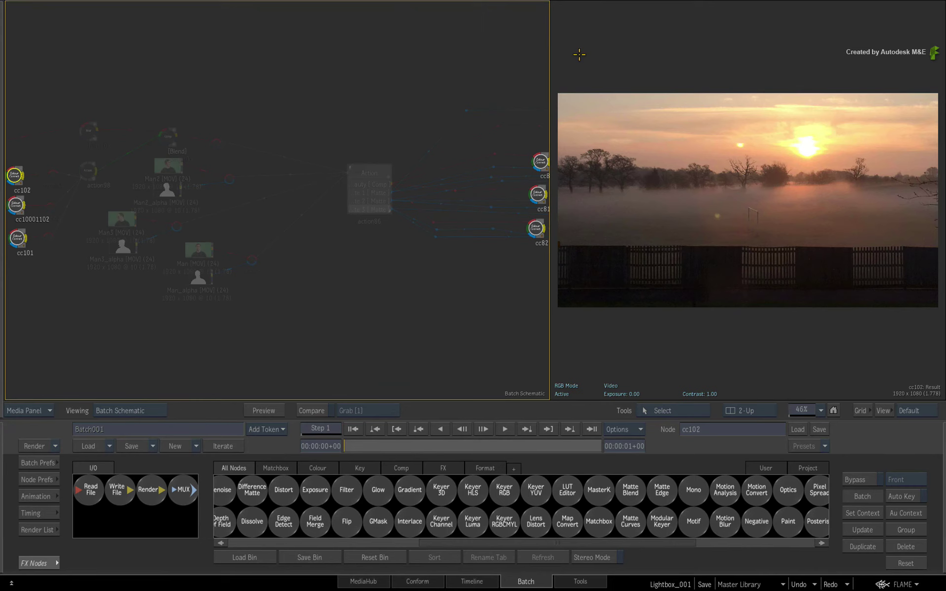
pyautogui.press('Tab')
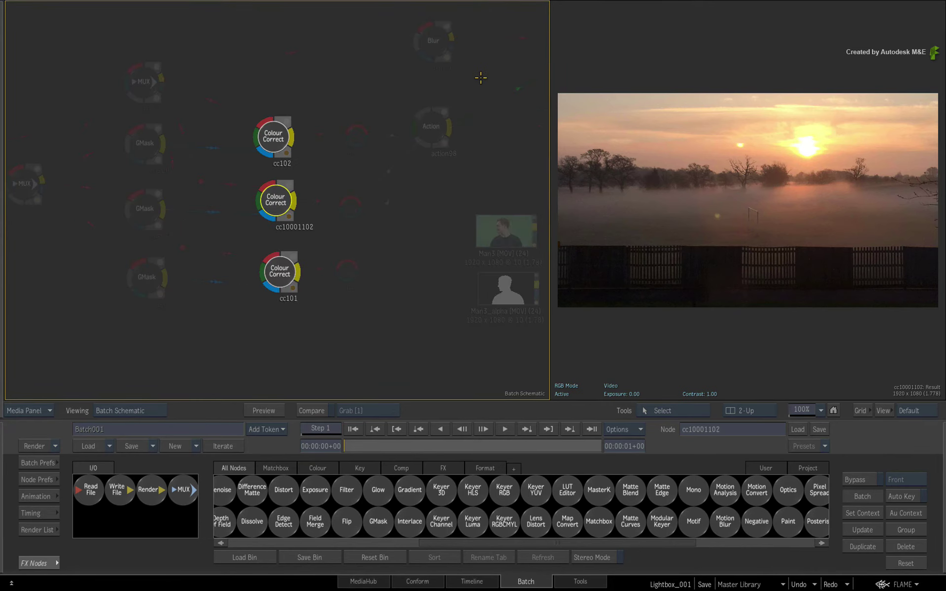
pyautogui.press('Tab')
pyautogui.press('Tab')
pyautogui.press('Tab')
pyautogui.press('Tab')
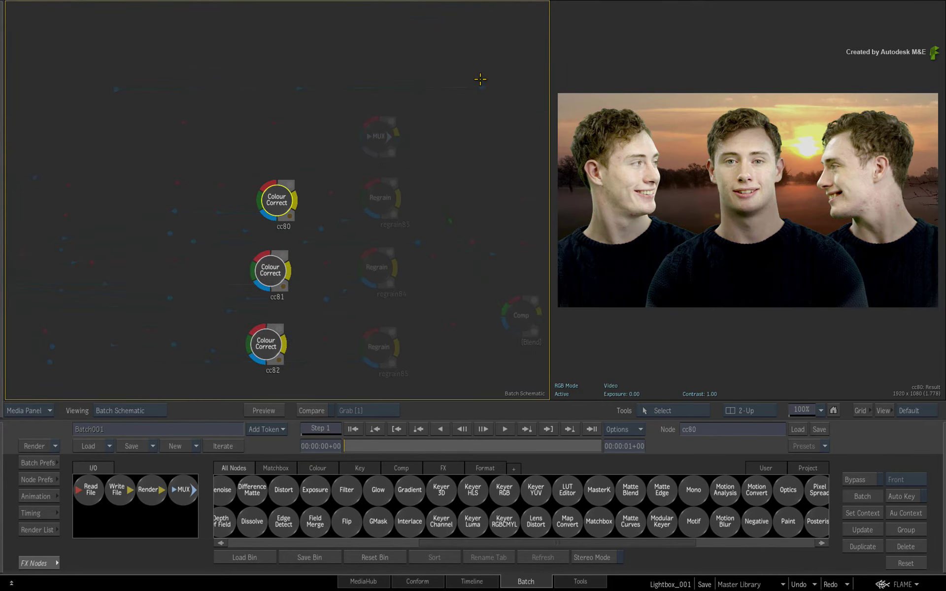
pyautogui.press('Down')
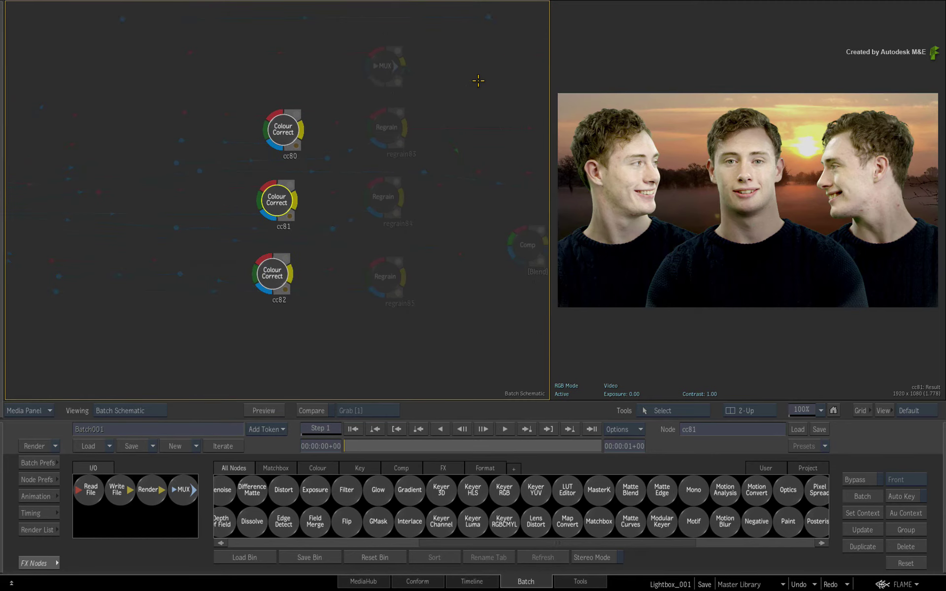
pyautogui.press('Down')
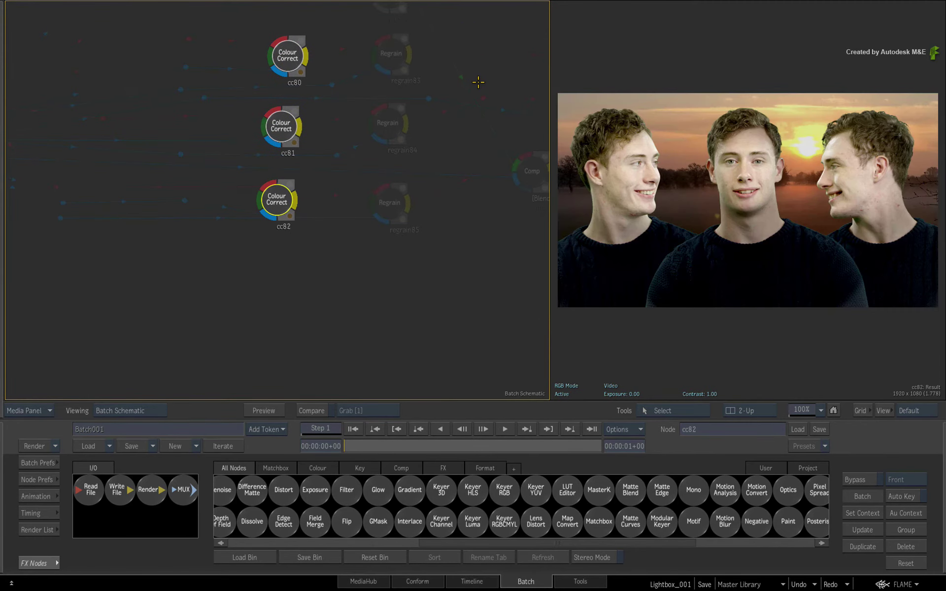
pyautogui.press('Up')
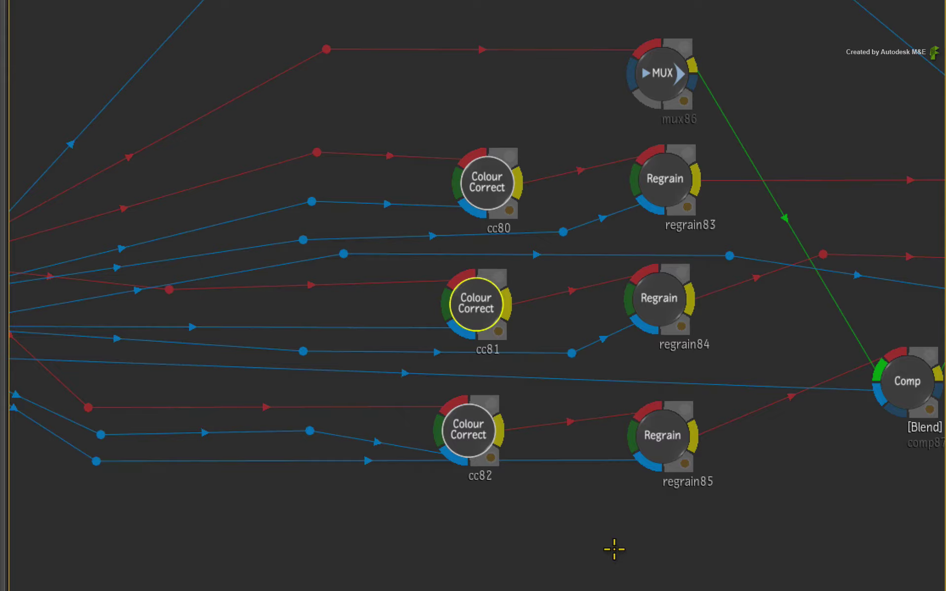
# Clear the selection and select the MUX node together with the three Colour Correct and three Regrain nodes beside it
pyautogui.moveTo(462, 347); pyautogui.dragTo(252, 344)
pyautogui.moveTo(432, 548); pyautogui.dragTo(518, 554)
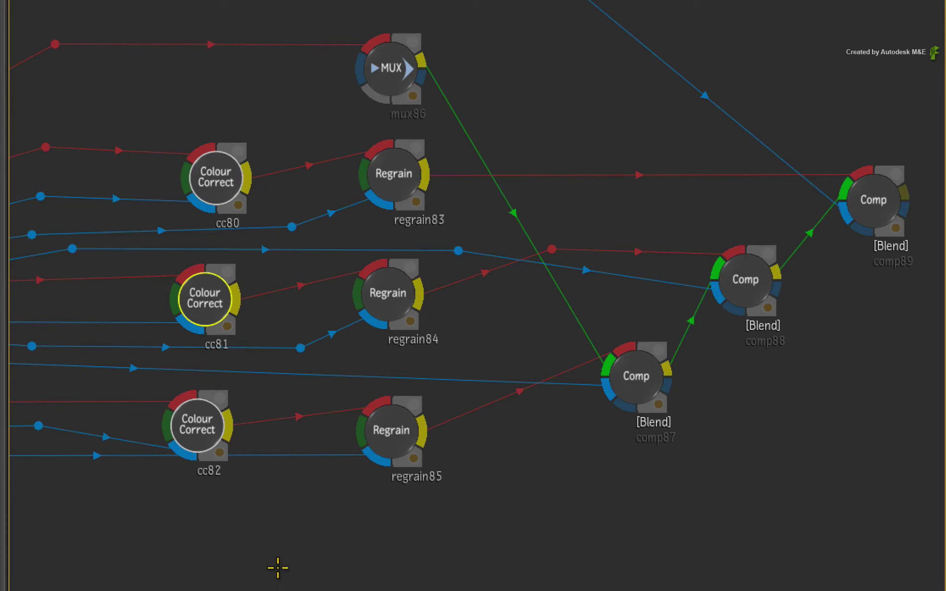
pyautogui.click(279, 550)
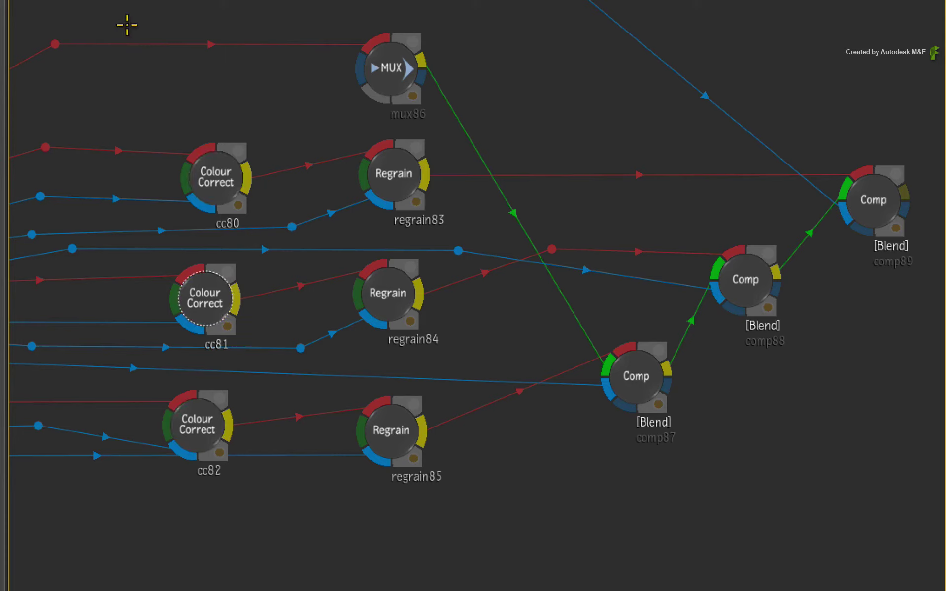
pyautogui.moveTo(146, 9); pyautogui.dragTo(476, 552)
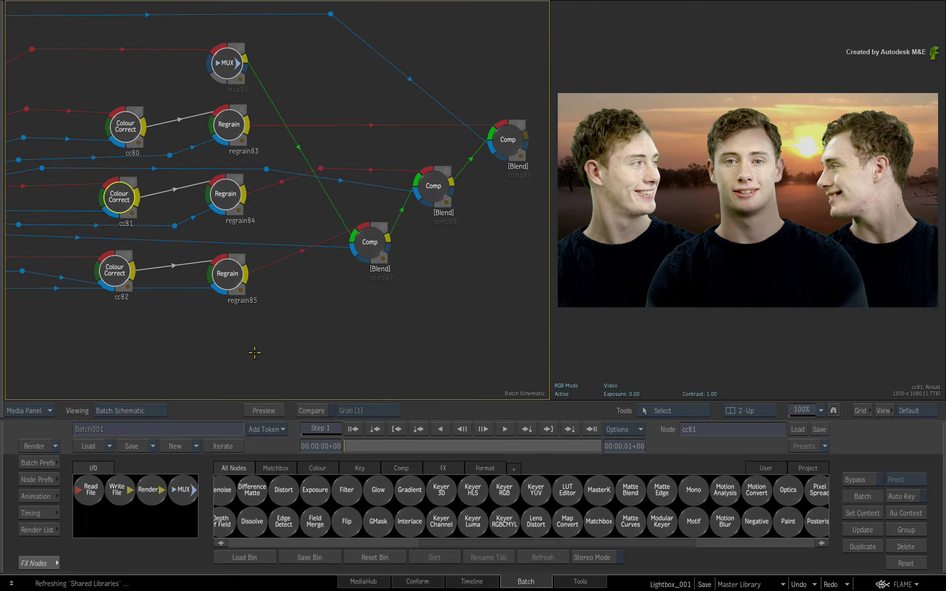
# Step through the selected Colour Correct and Regrain nodes in the schematic, viewing each node's result
pyautogui.press('Tab')
pyautogui.press('Tab')
pyautogui.press('Tab')
pyautogui.press('Tab')
pyautogui.press('Tab')
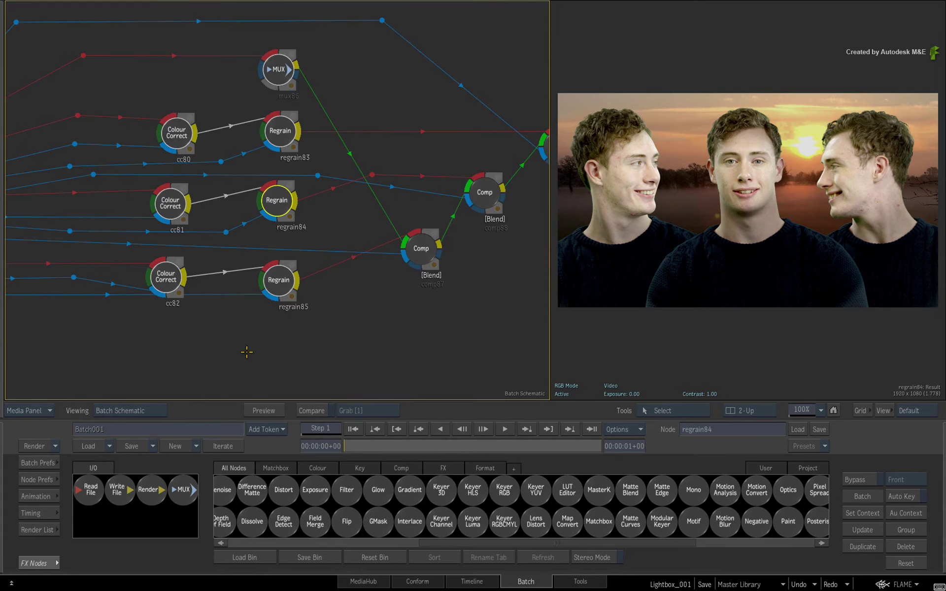
pyautogui.press('Up')
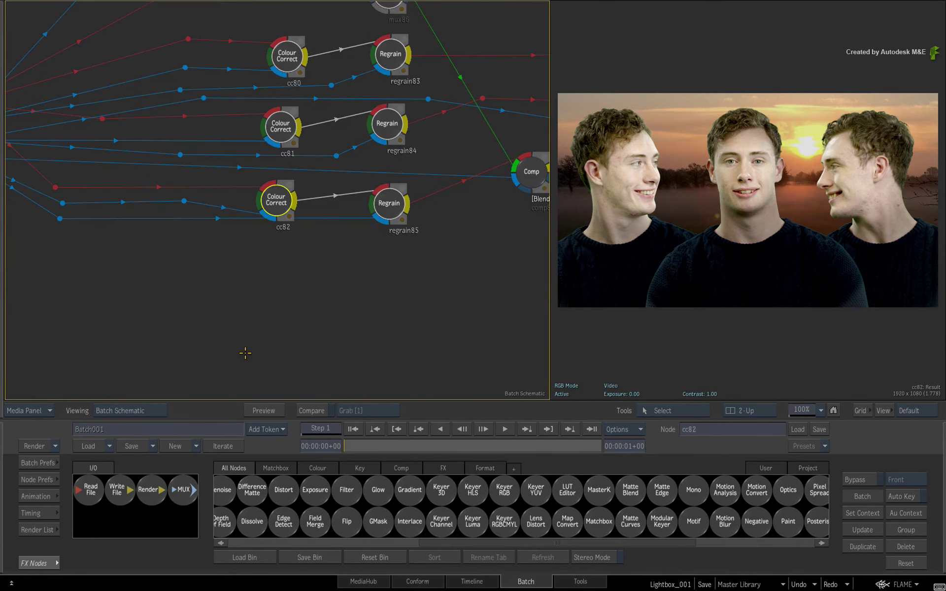
pyautogui.press('Down')
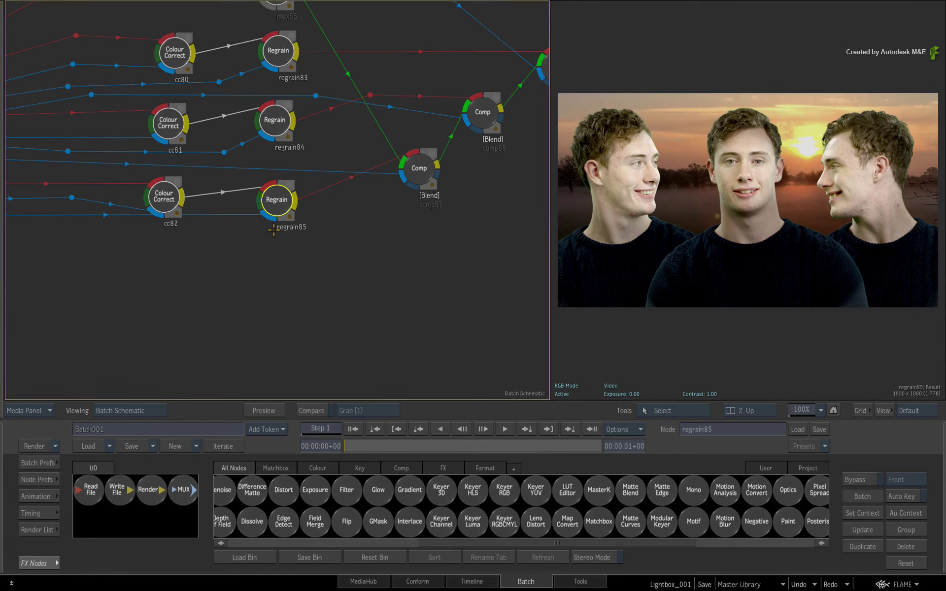
# Open the settings of regrain85, step between the selected nodes to view their settings, and deselect all nodes
pyautogui.doubleClick(272, 209)
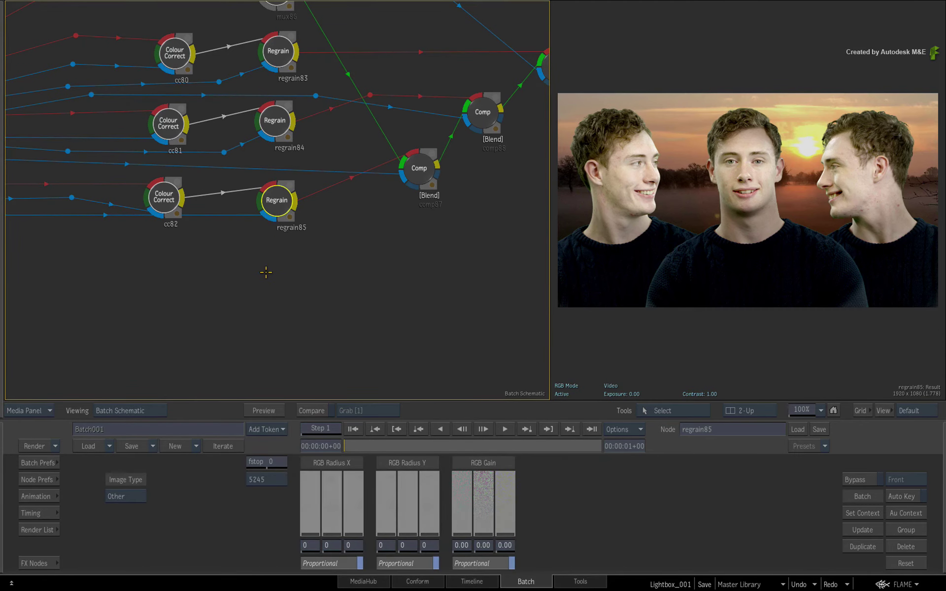
pyautogui.press('Down')
pyautogui.press('Down')
pyautogui.press('Down')
pyautogui.press('Down')
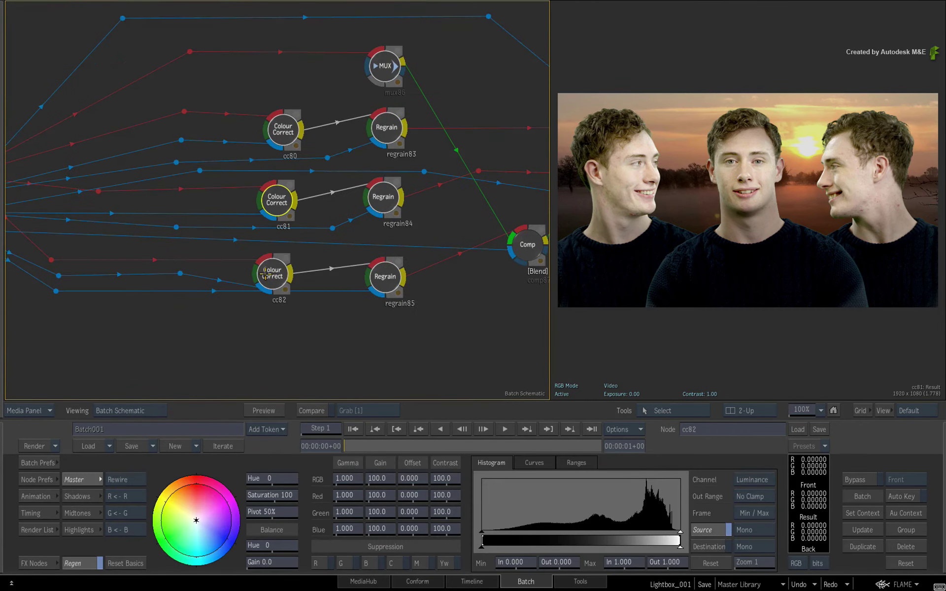
pyautogui.press('Right')
pyautogui.press('Right')
pyautogui.press('Left')
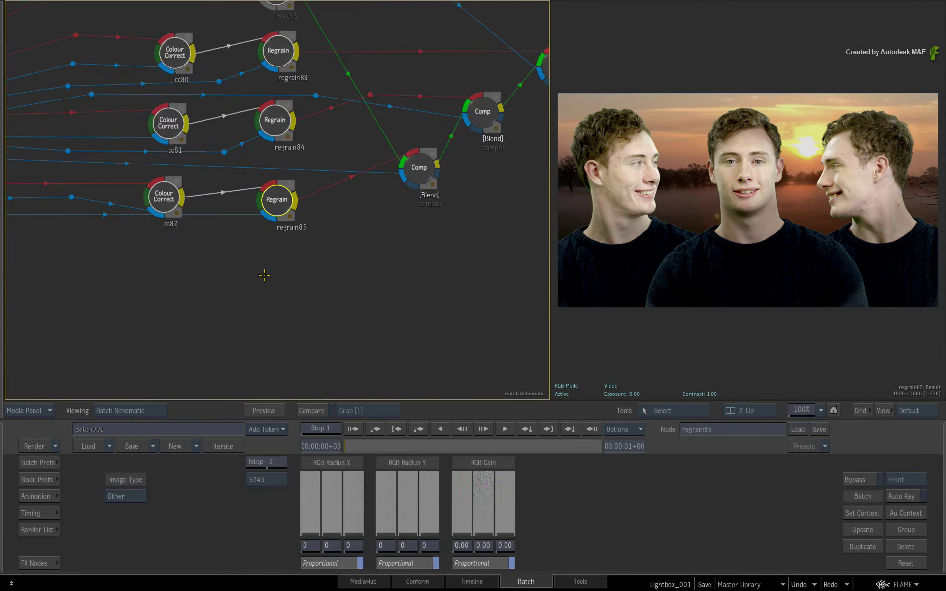
pyautogui.press('Left')
pyautogui.press('Down')
pyautogui.press('Right')
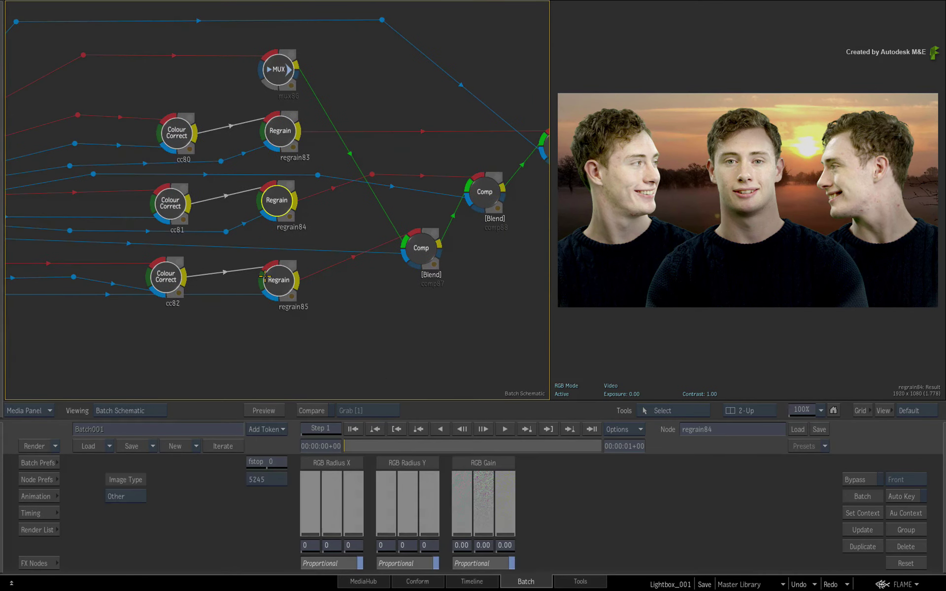
pyautogui.press('Down')
pyautogui.press('Up')
pyautogui.press('Up')
pyautogui.press('Left')
pyautogui.press('Down')
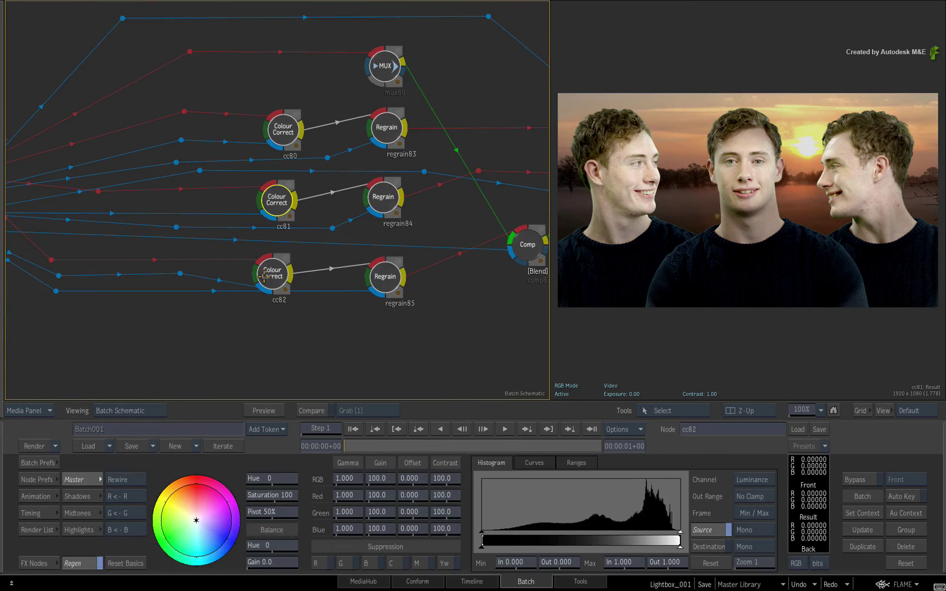
pyautogui.click(302, 334)
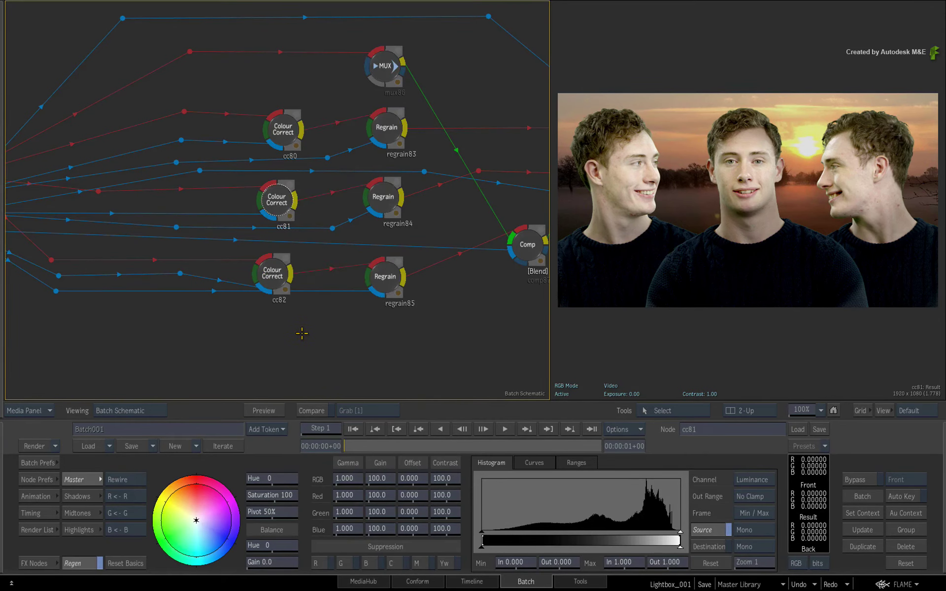